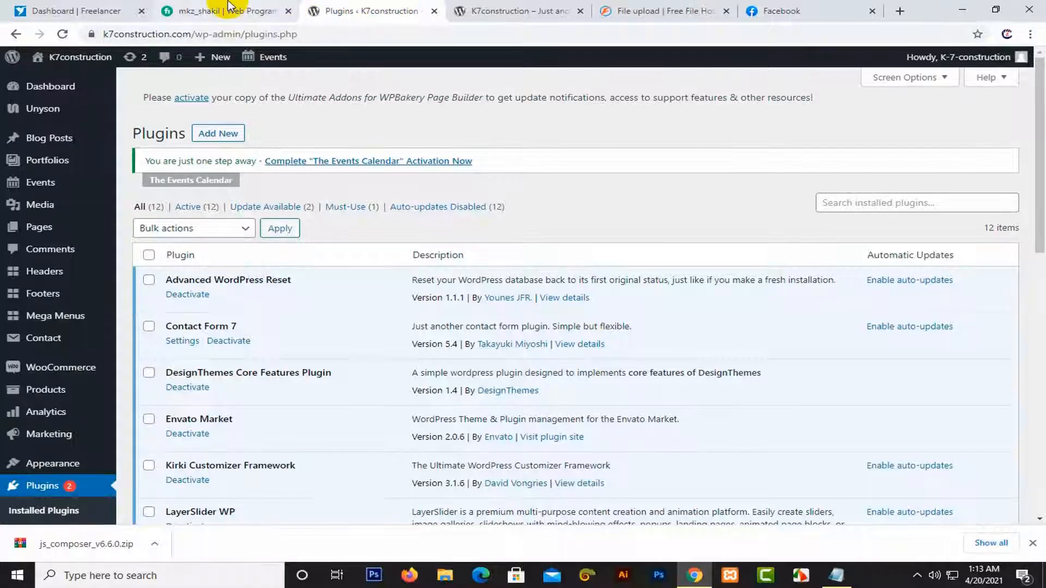
- Locate WPBakery Page Builder in the installed plugins list and check its version and update notice
scroll(264, 365, down, 2)
scroll(267, 374, down, 6)
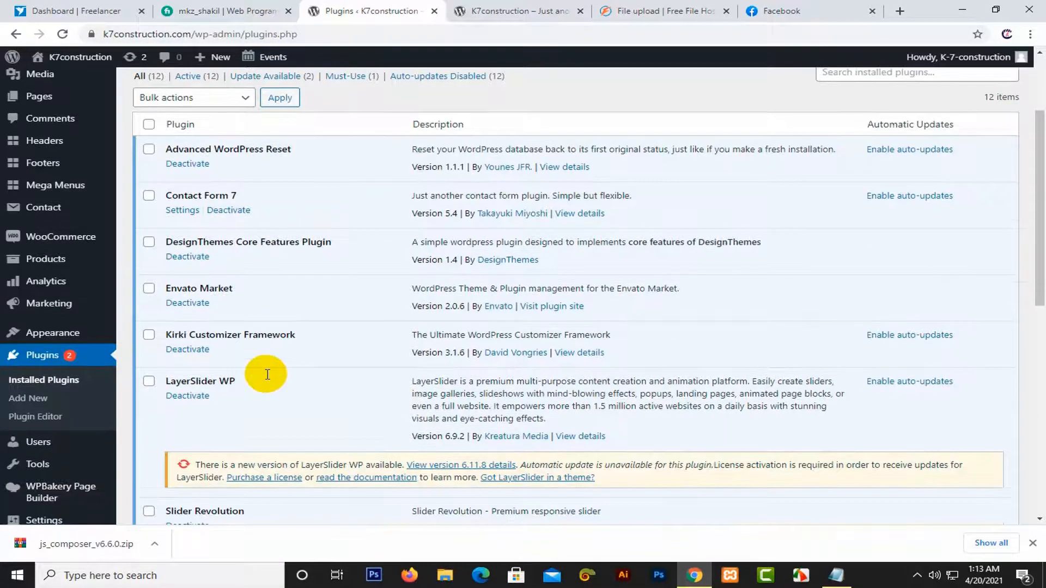
scroll(267, 374, down, 5)
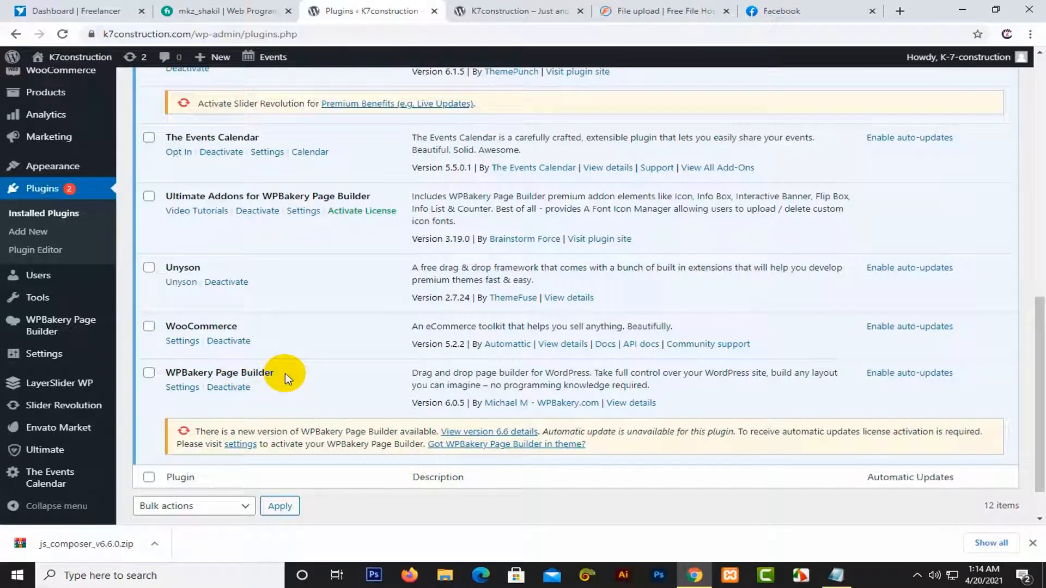
double_click(199, 373)
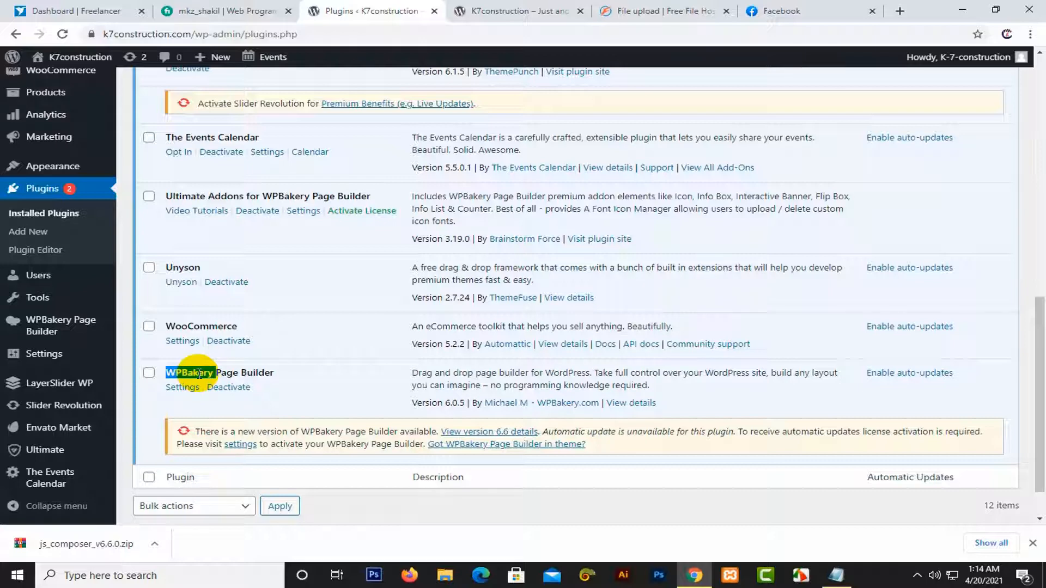
click(340, 370)
scroll(340, 370, down, 1)
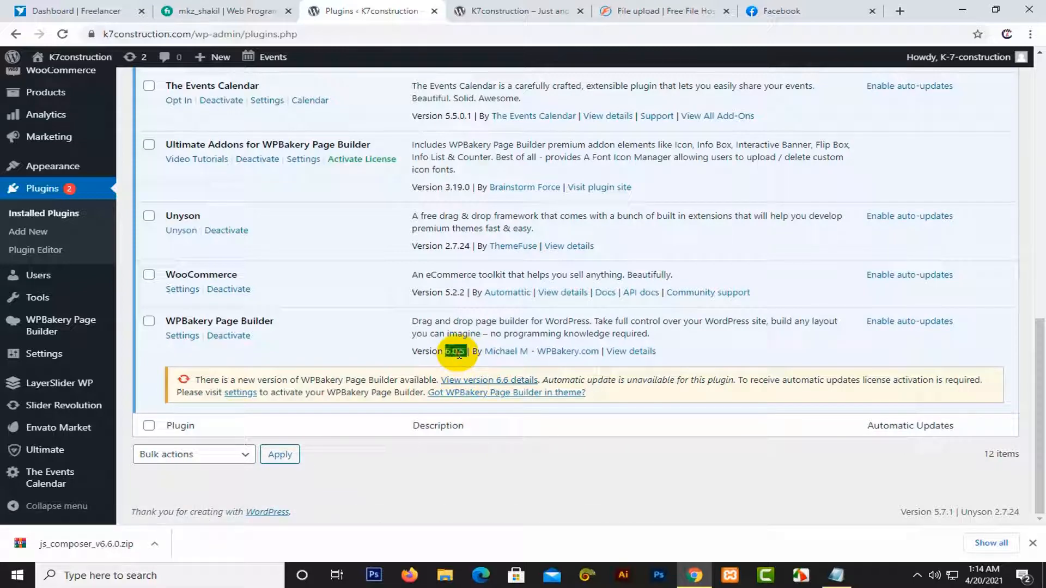
drag(445, 352, 467, 354)
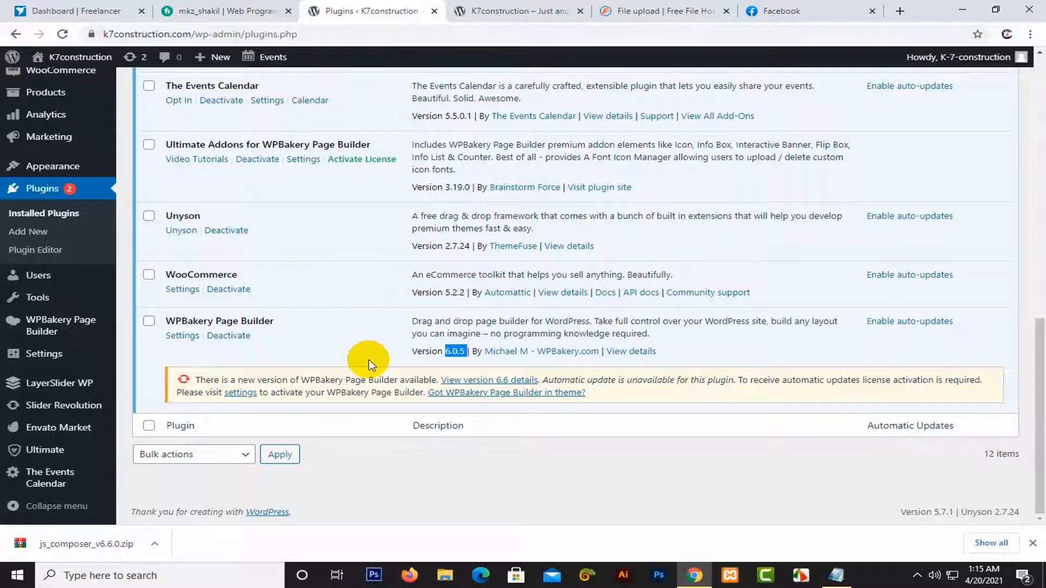
- Review the other installed plugins, including Slider Revolution, and read the Ultimate Addons for WPBakery Page Builder activation notice
scroll(369, 364, up, 3)
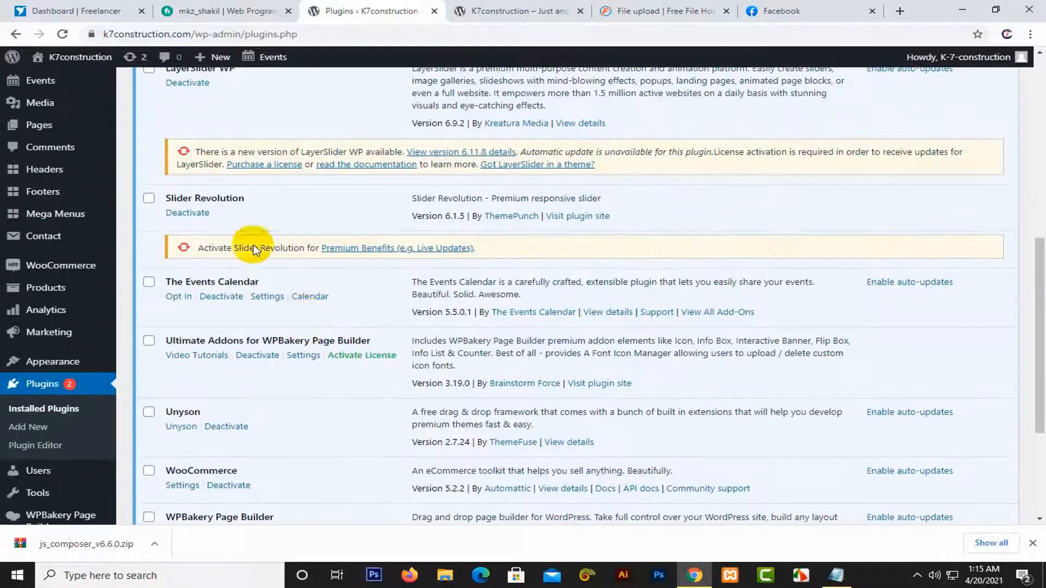
triple_click(197, 198)
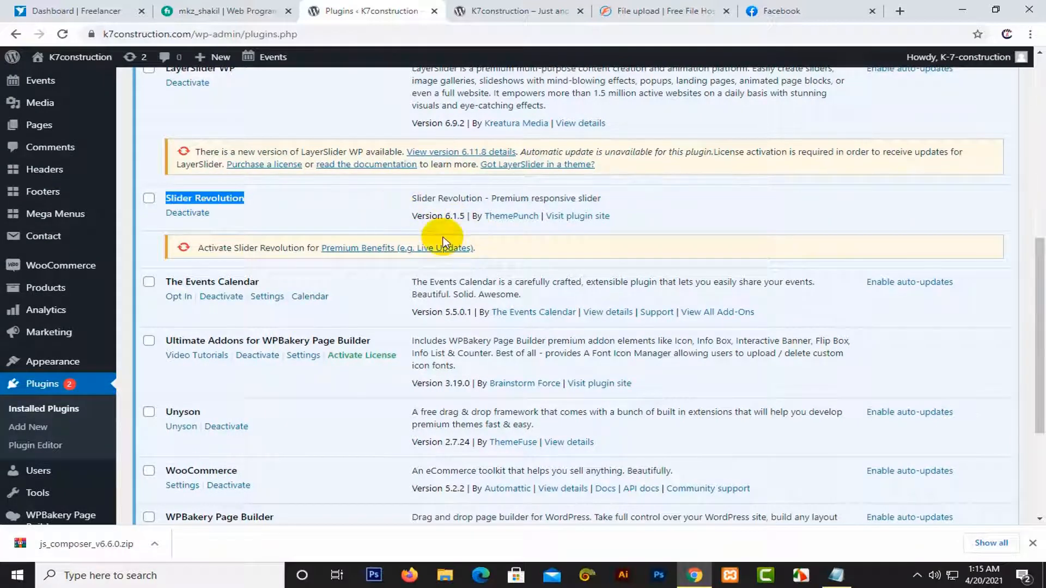
scroll(711, 245, up, 5)
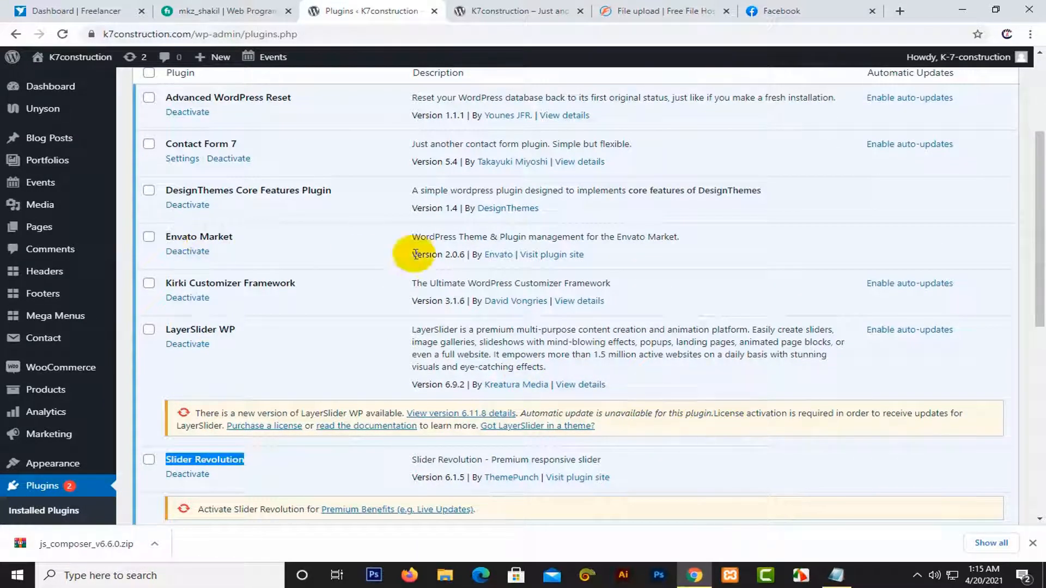
scroll(322, 217, up, 3)
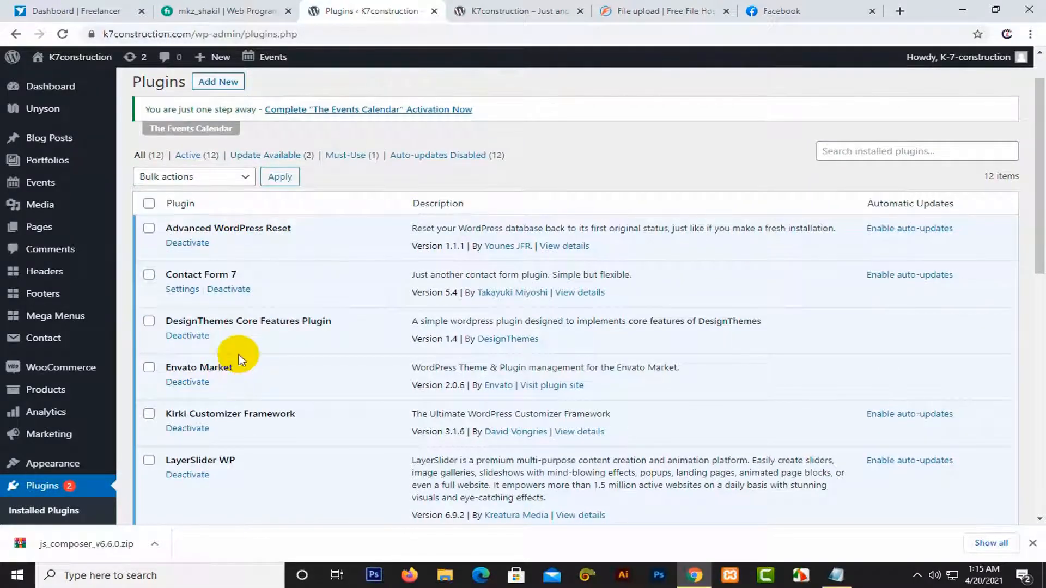
scroll(272, 332, down, 1)
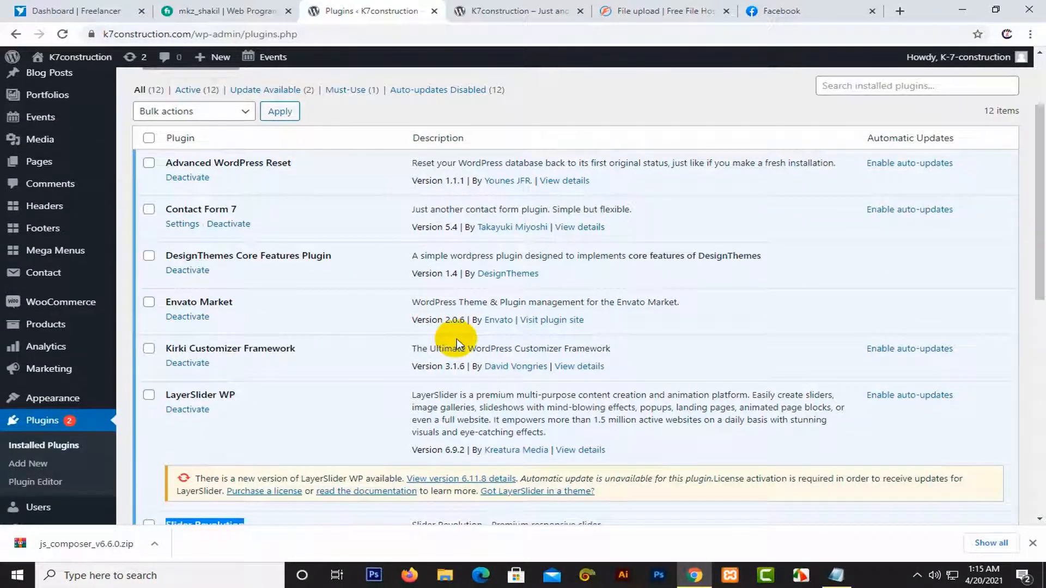
scroll(275, 305, down, 3)
scroll(277, 309, down, 3)
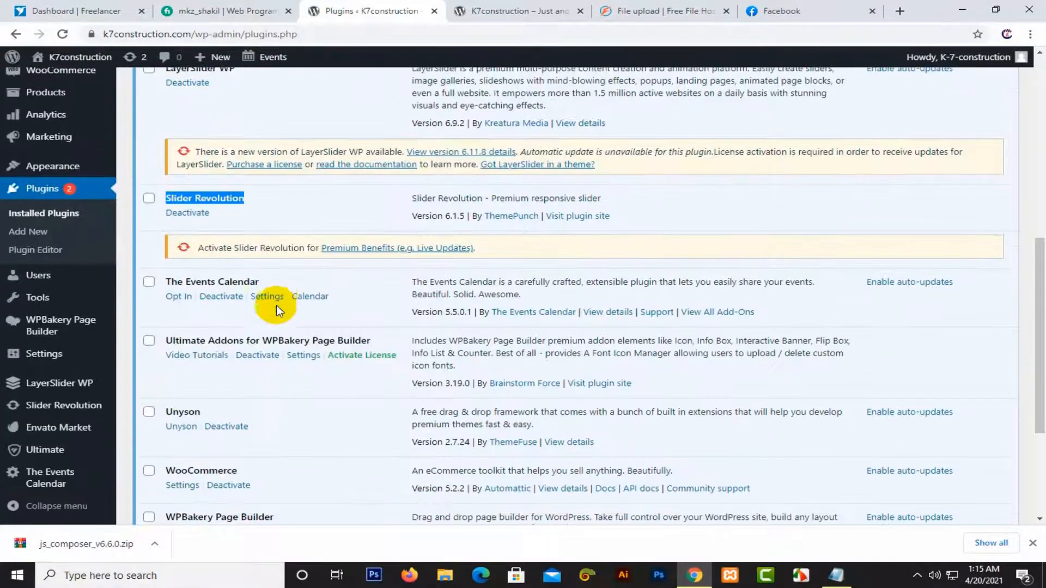
scroll(284, 304, down, 1)
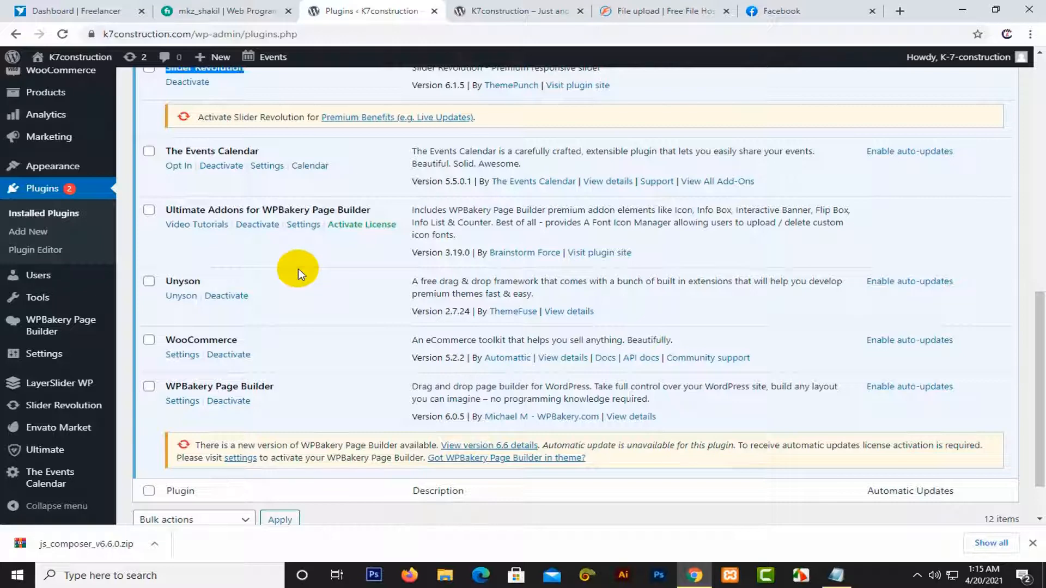
scroll(299, 269, down, 1)
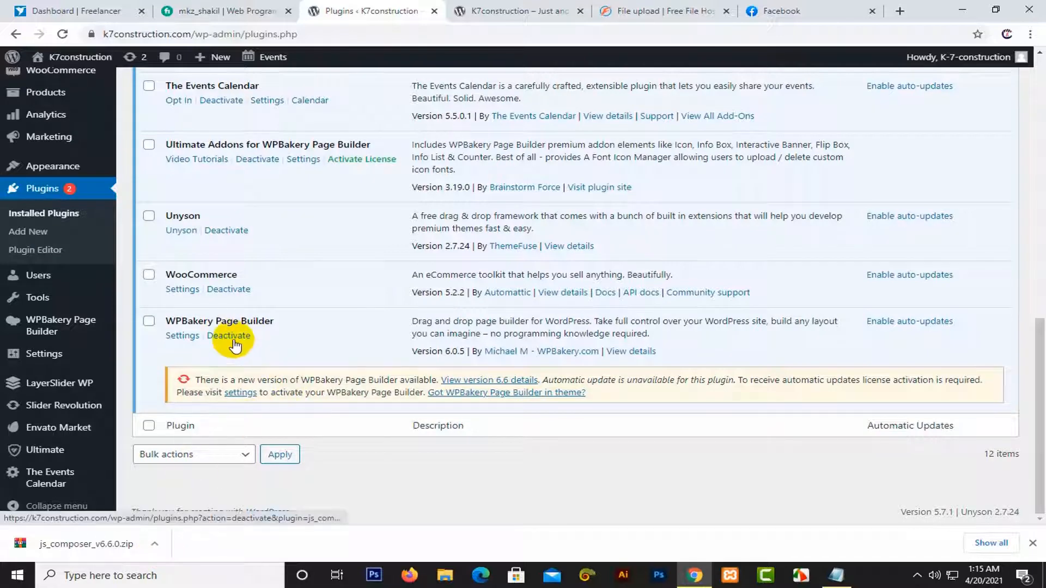
scroll(564, 401, up, 10)
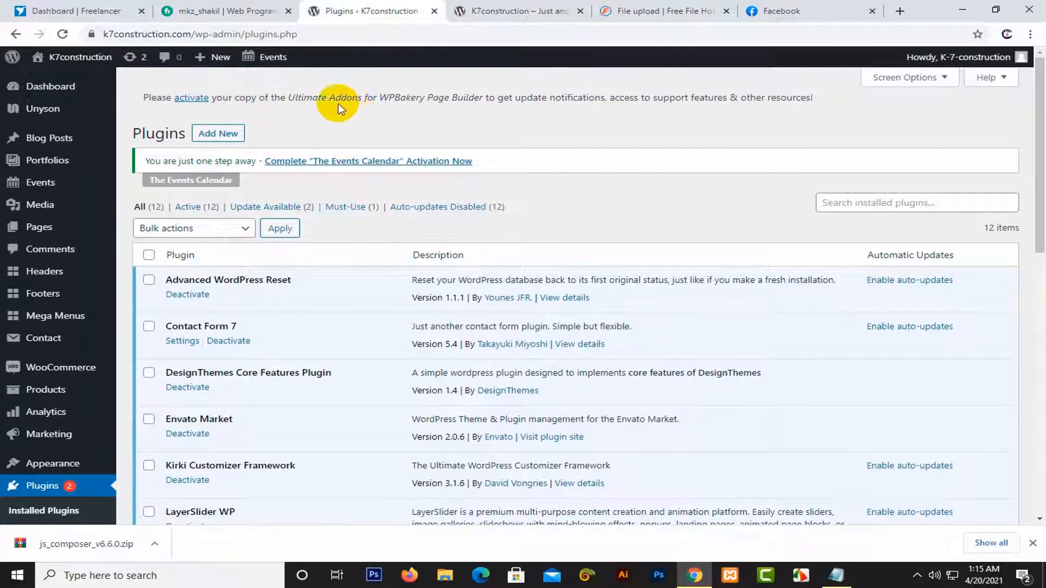
drag(426, 100, 144, 101)
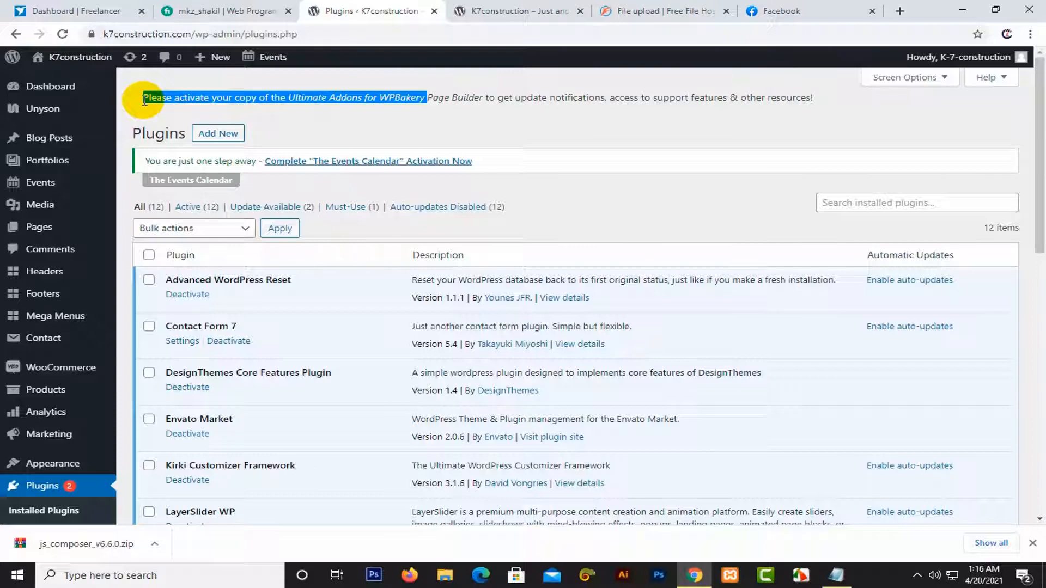
- Deactivate the WPBakery Page Builder plugin and delete it from the site
scroll(397, 218, down, 15)
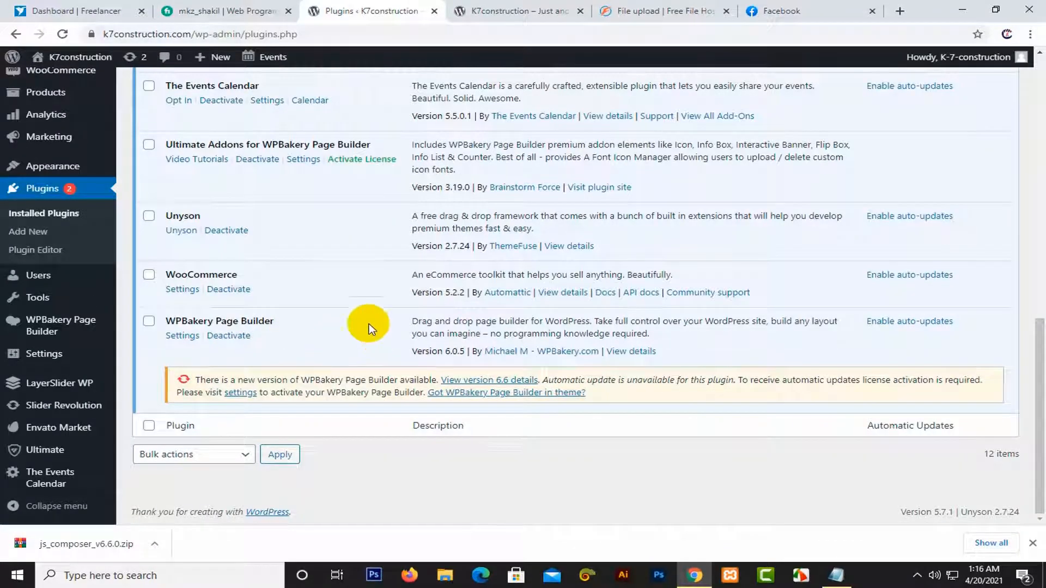
click(238, 336)
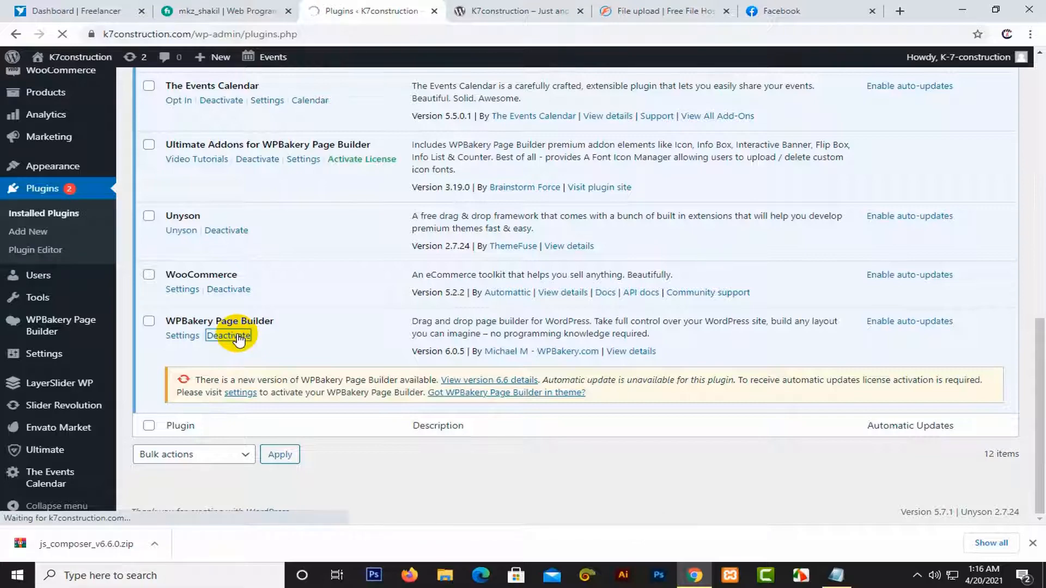
scroll(240, 339, down, 15)
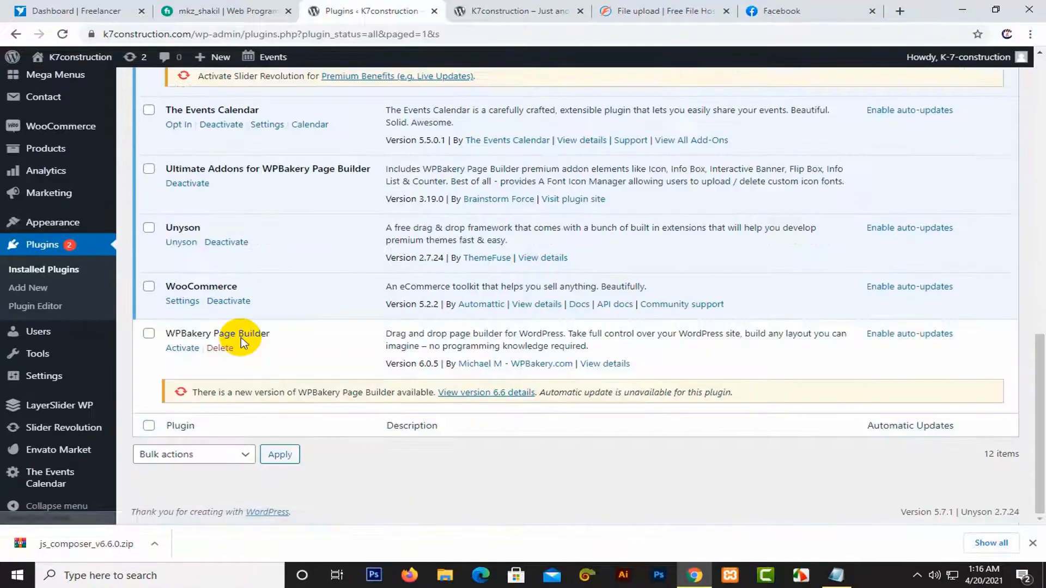
click(220, 349)
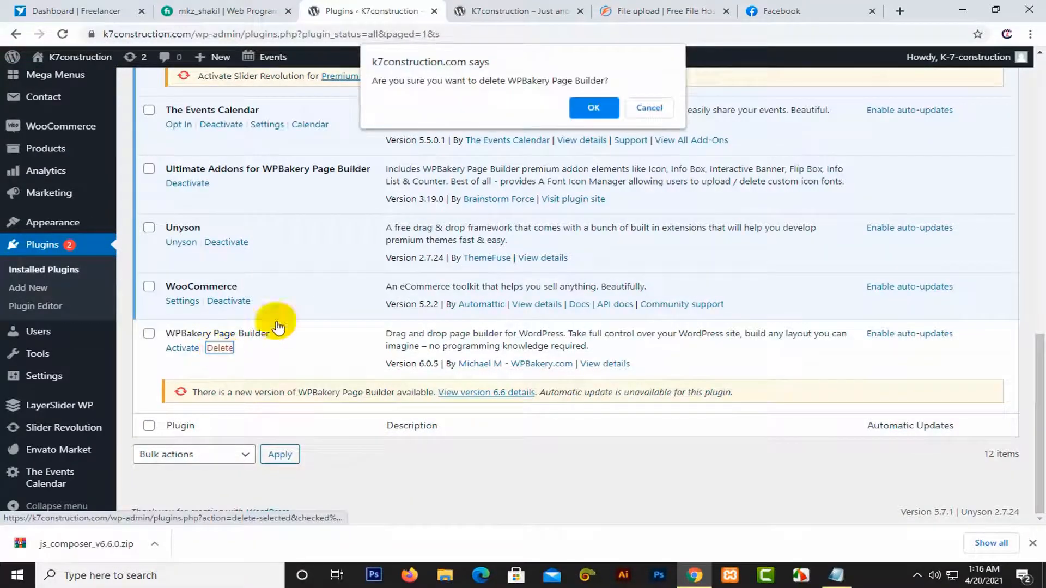
click(586, 107)
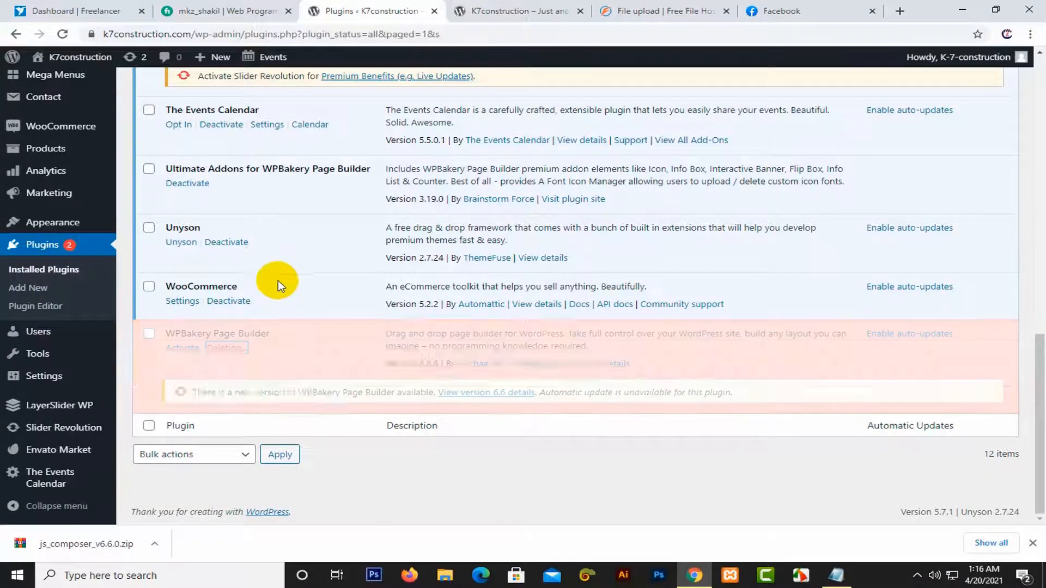
scroll(277, 280, up, 10)
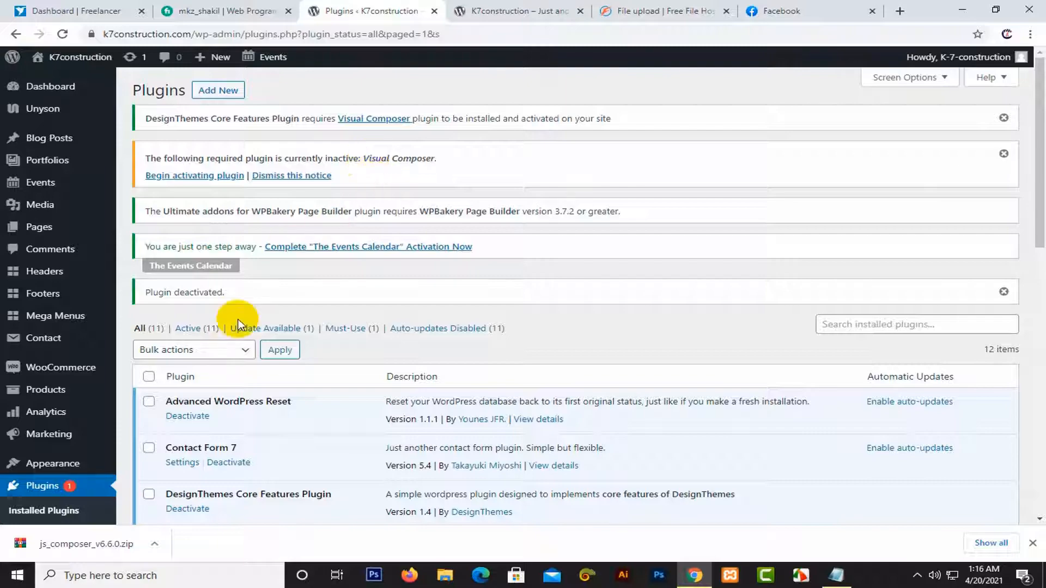
scroll(291, 396, down, 12)
scroll(292, 395, down, 2)
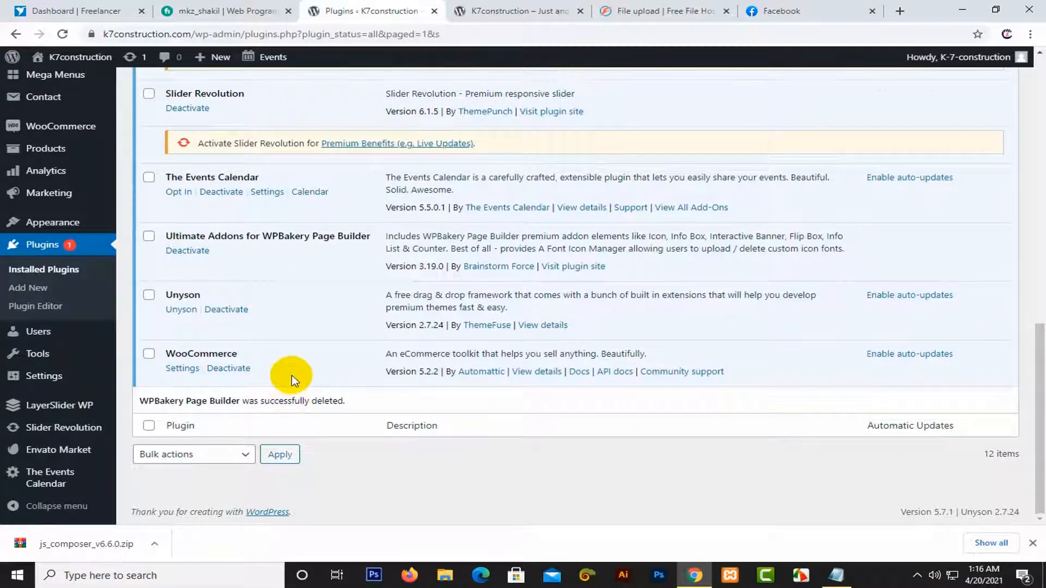
- Upload js_composer_v6.6.0.zip as a new plugin, install it and activate it
scroll(292, 375, up, 14)
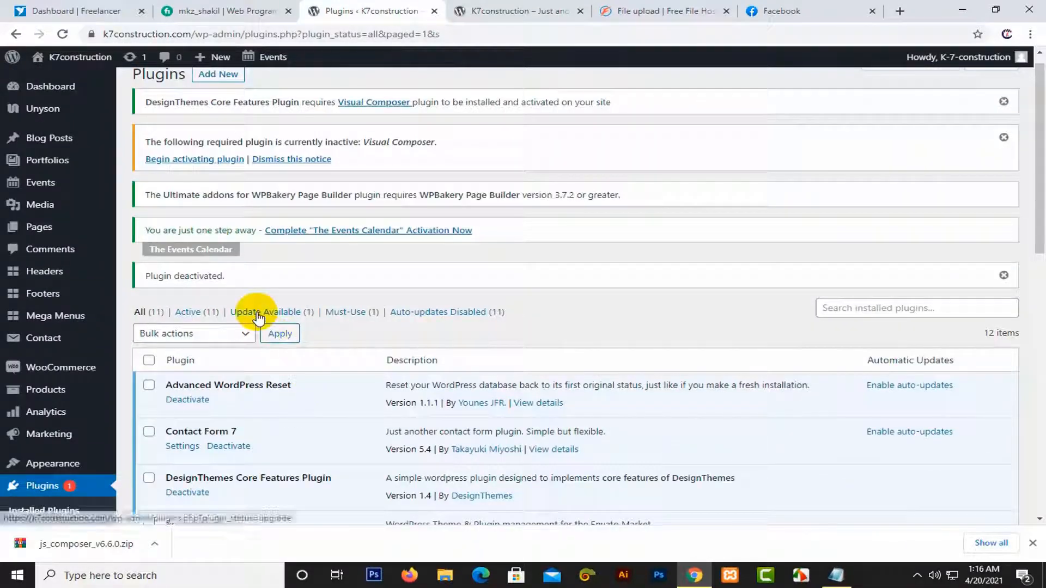
scroll(256, 261, up, 1)
click(217, 91)
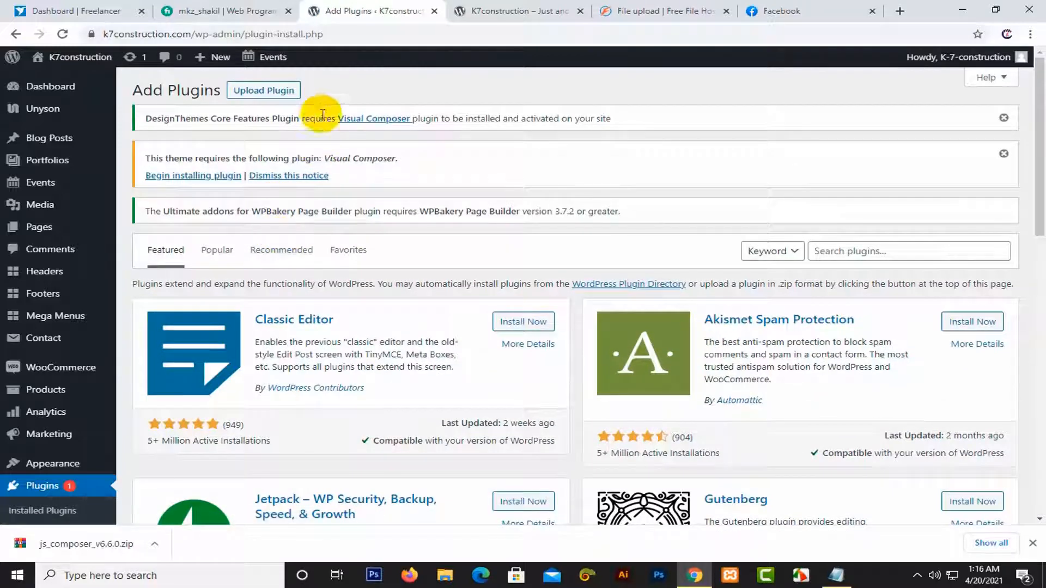
click(279, 92)
drag(66, 550, 461, 340)
click(661, 340)
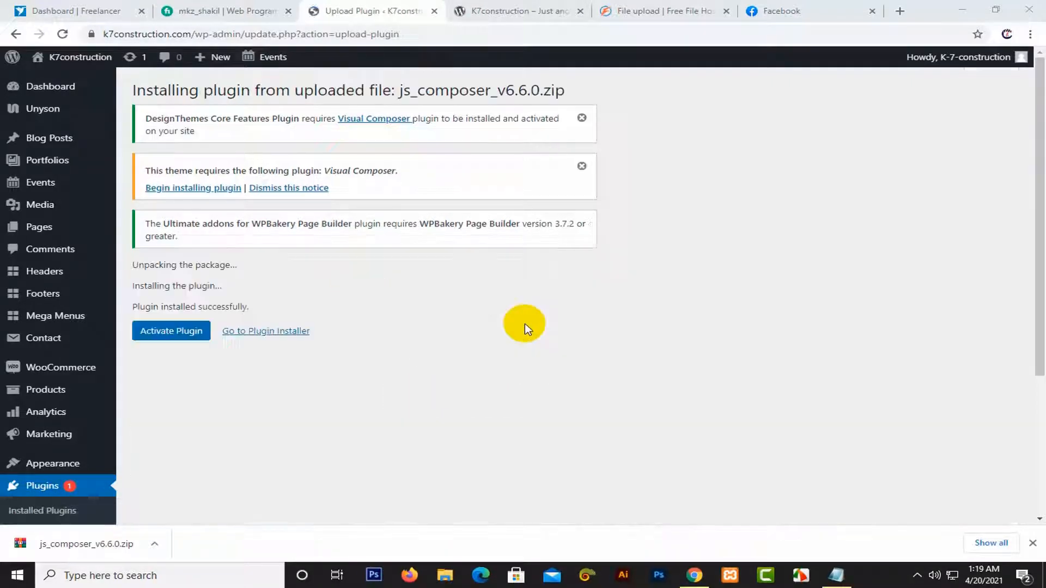
click(188, 337)
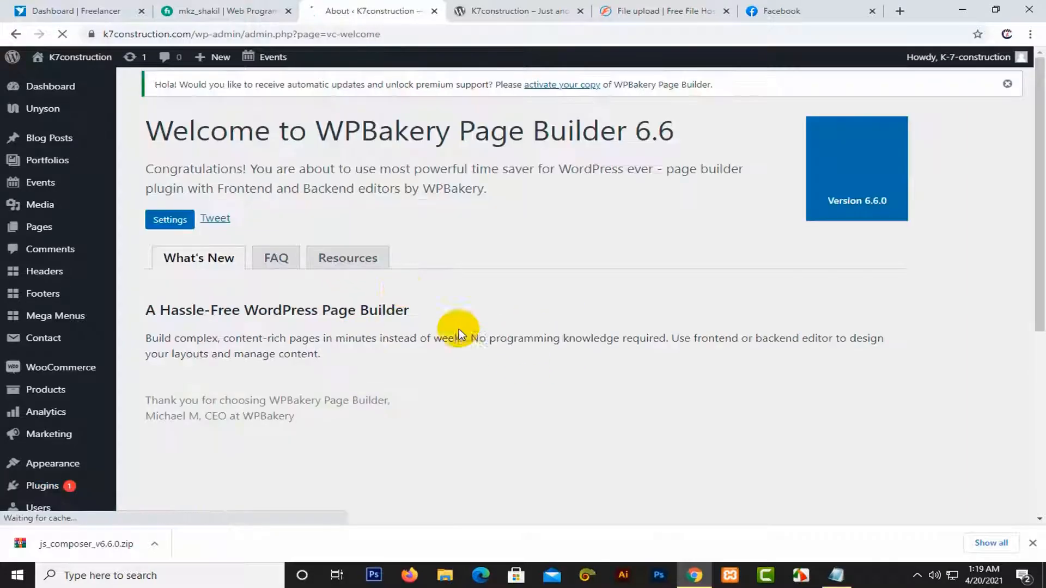
- Return to the installed plugins list and check the WPBakery Page Builder version and the Ultimate Addons activation notice
scroll(488, 242, down, 5)
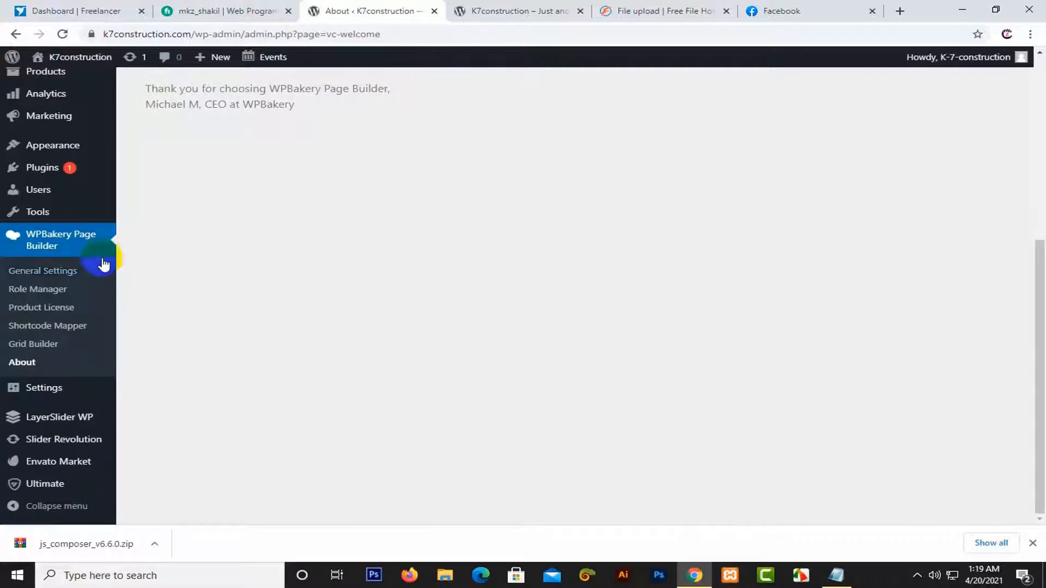
click(59, 172)
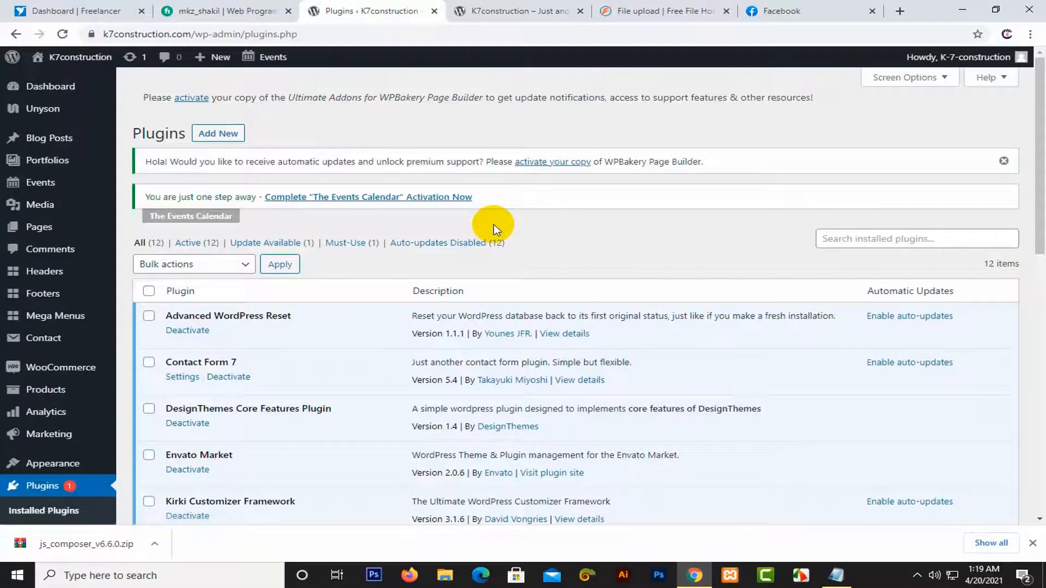
scroll(493, 224, down, 10)
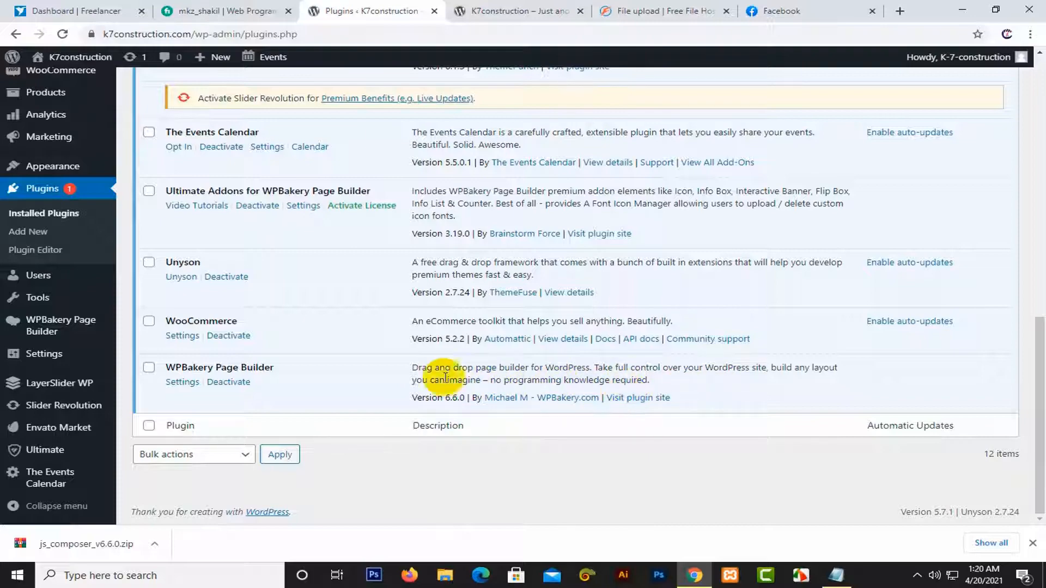
scroll(366, 381, up, 2)
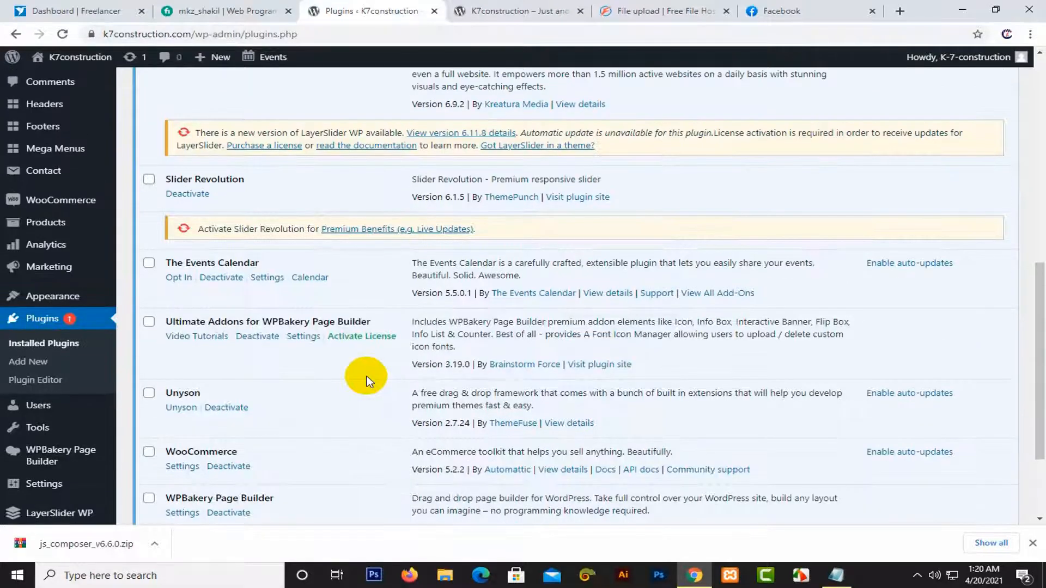
scroll(366, 380, down, 2)
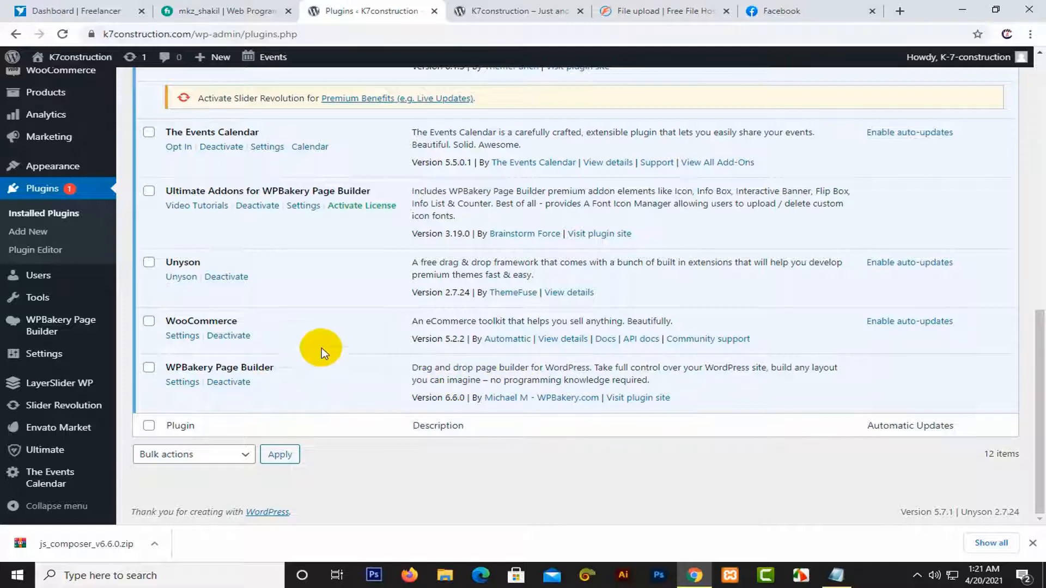
scroll(343, 335, up, 15)
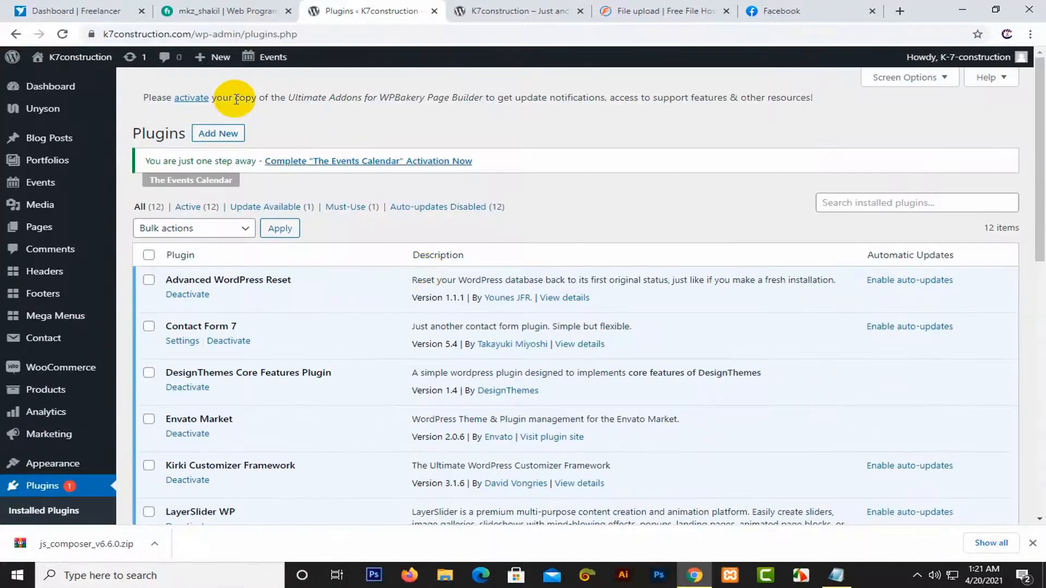
triple_click(773, 99)
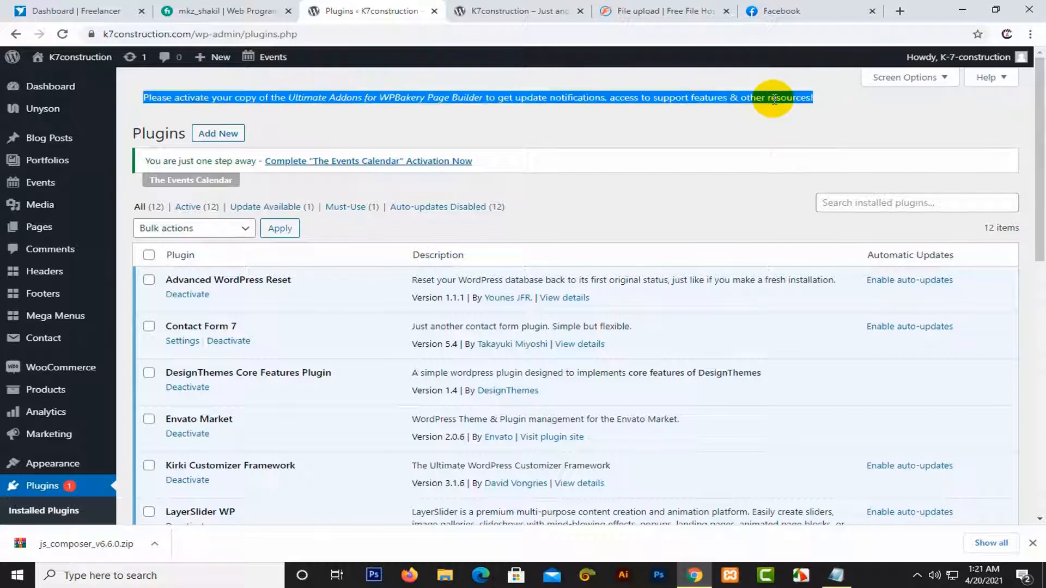
scroll(602, 182, down, 9)
scroll(531, 414, down, 3)
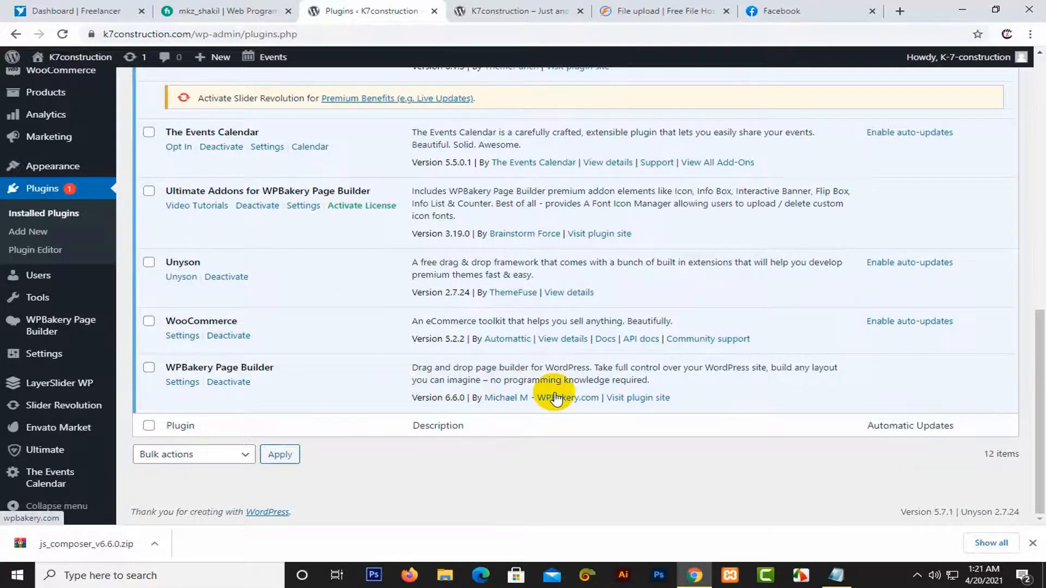
scroll(550, 370, up, 12)
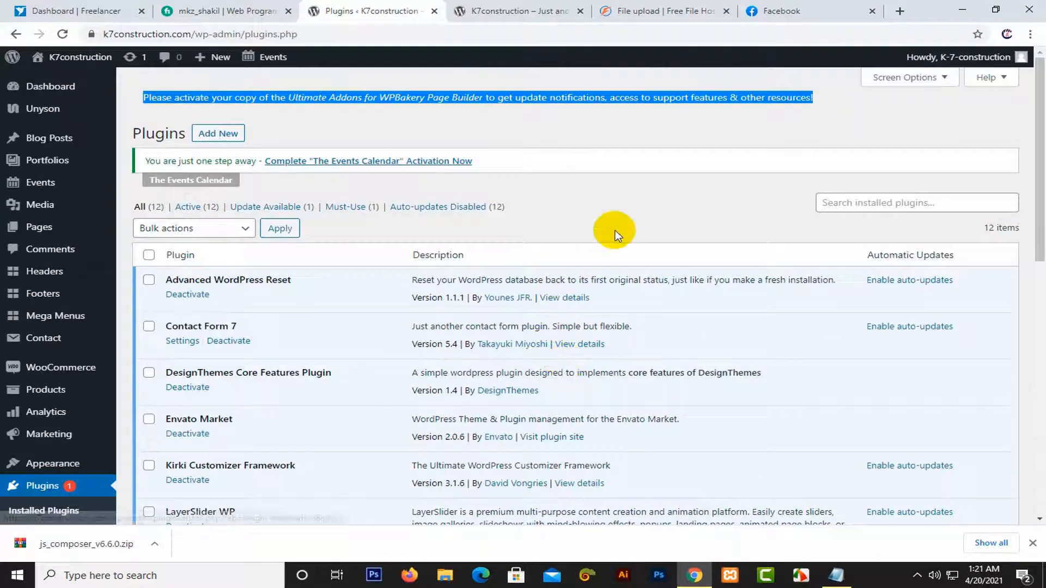
- Examine the Ultimate Addons for WPBakery Page Builder activation notice and the WPBakery Page Builder entry in the installed plugins list
double_click(304, 99)
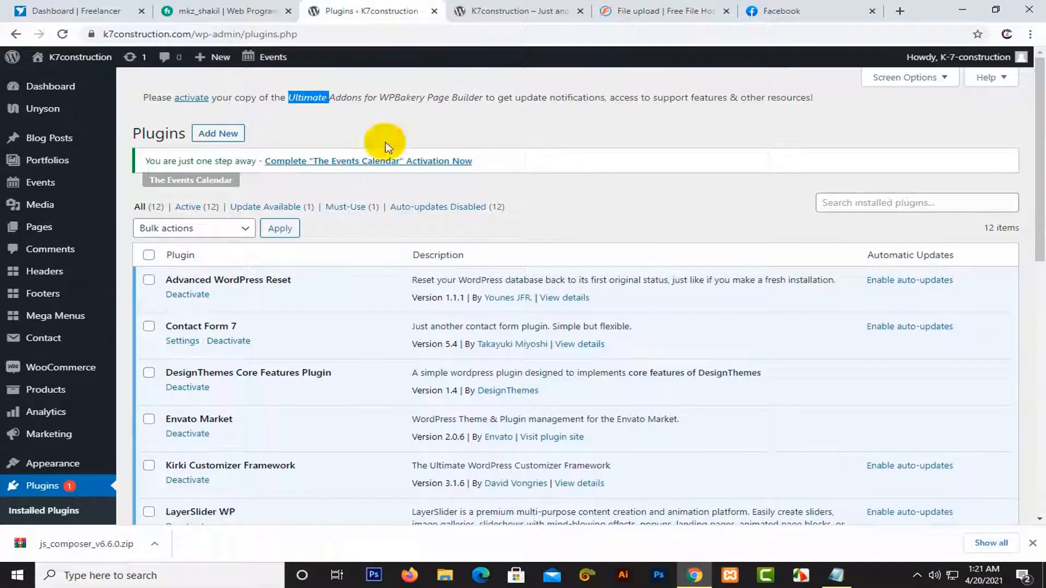
scroll(599, 289, down, 9)
scroll(469, 345, down, 2)
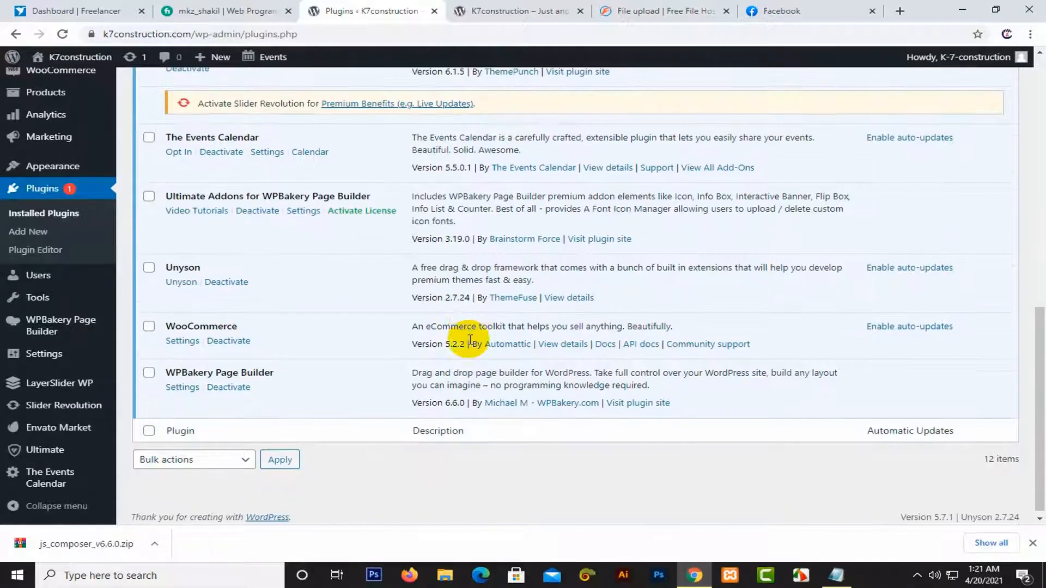
scroll(455, 379, up, 10)
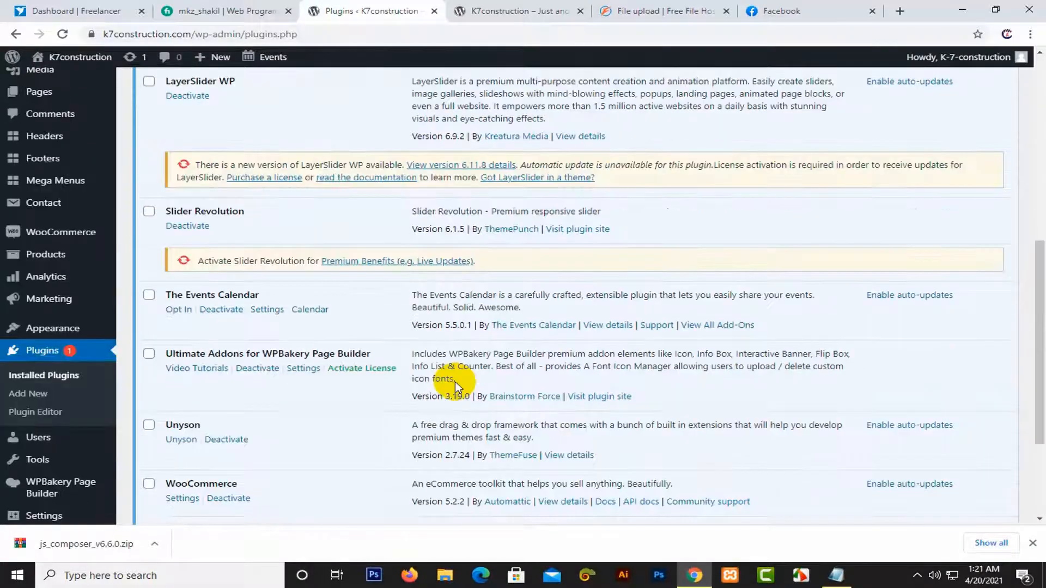
click(662, 115)
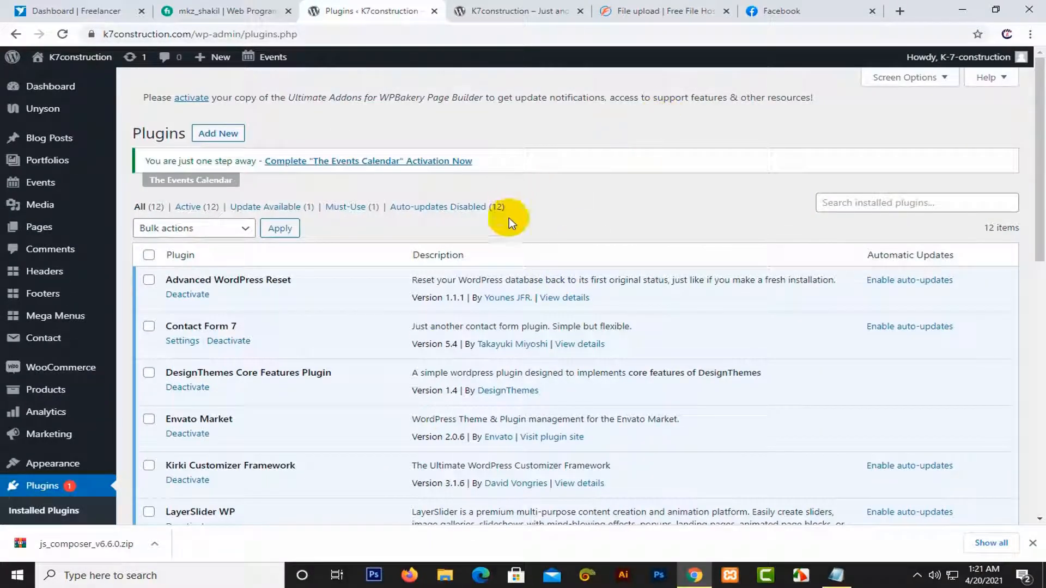
scroll(507, 216, down, 7)
scroll(509, 218, up, 7)
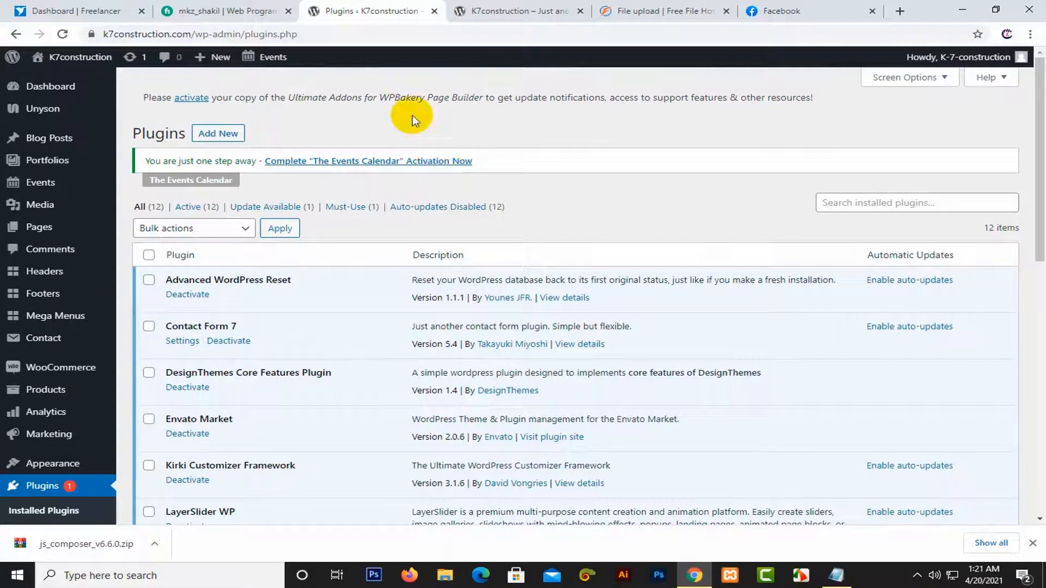
scroll(343, 241, down, 7)
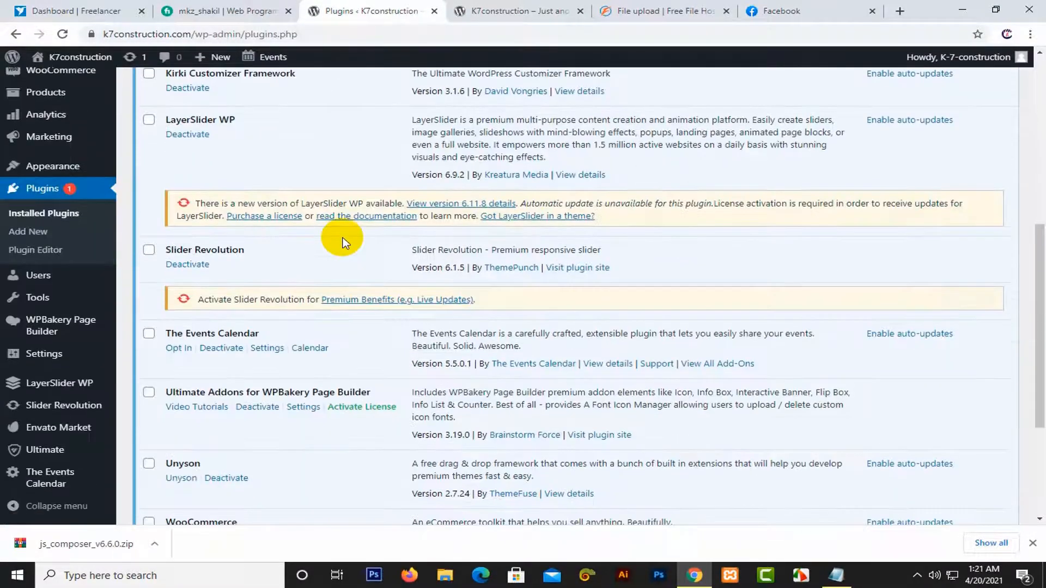
scroll(342, 242, down, 4)
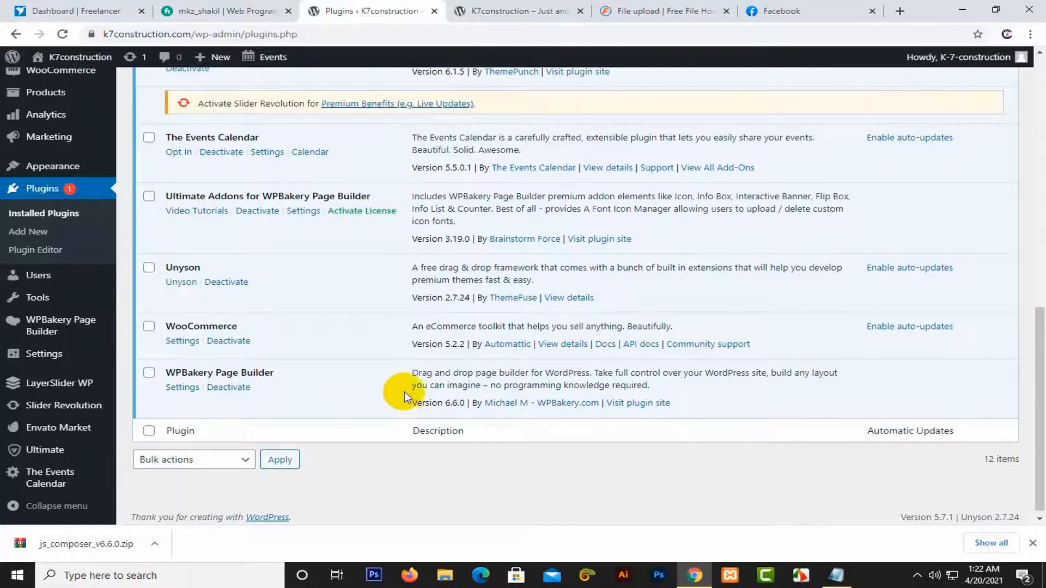
scroll(366, 390, up, 12)
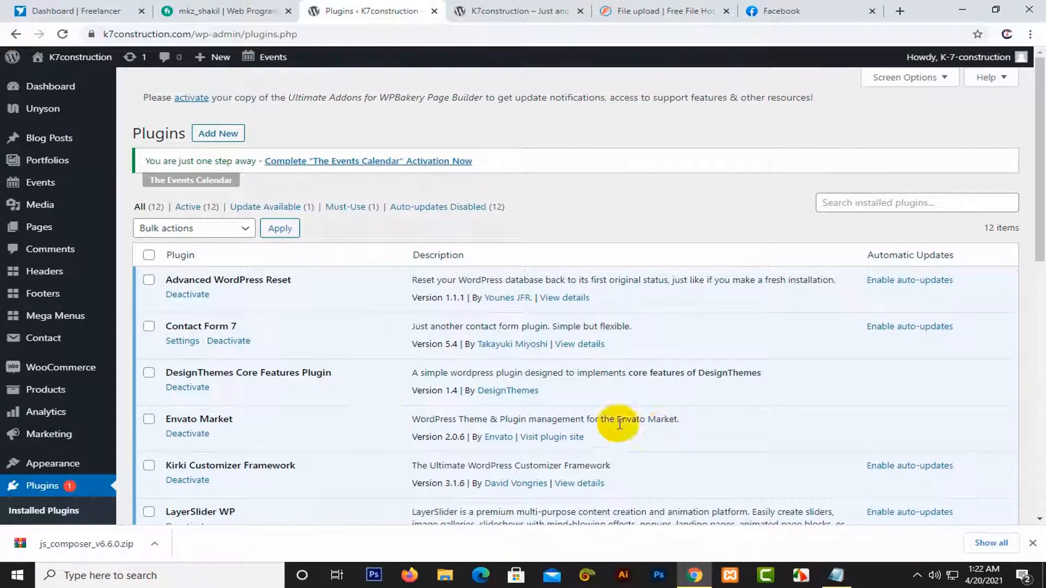
- Review the update and activation notices of LayerSlider WP, Slider Revolution and the remaining installed plugins, and minimize the browser window
scroll(324, 421, down, 1)
scroll(325, 422, down, 2)
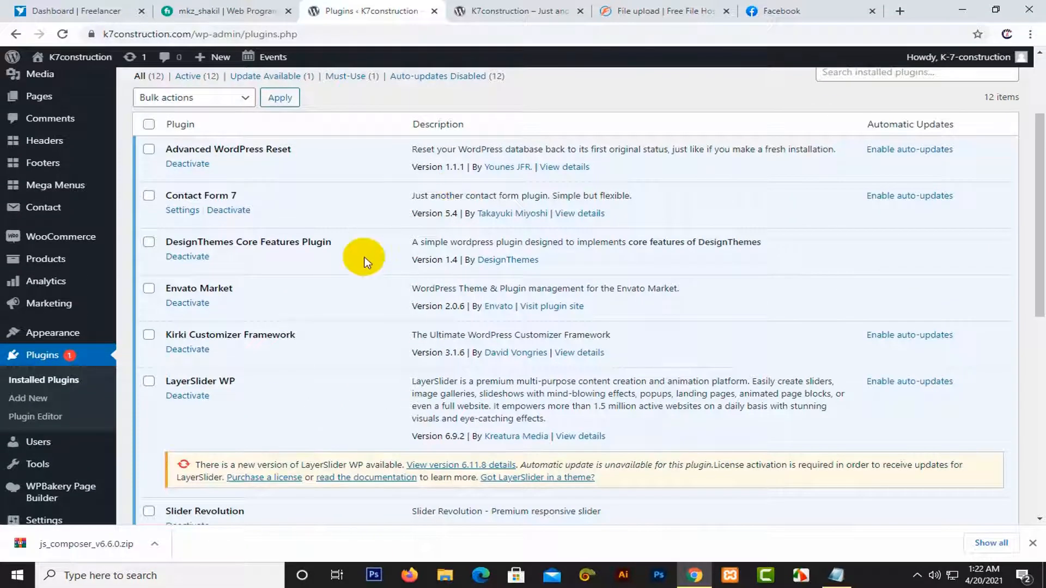
scroll(360, 272, down, 5)
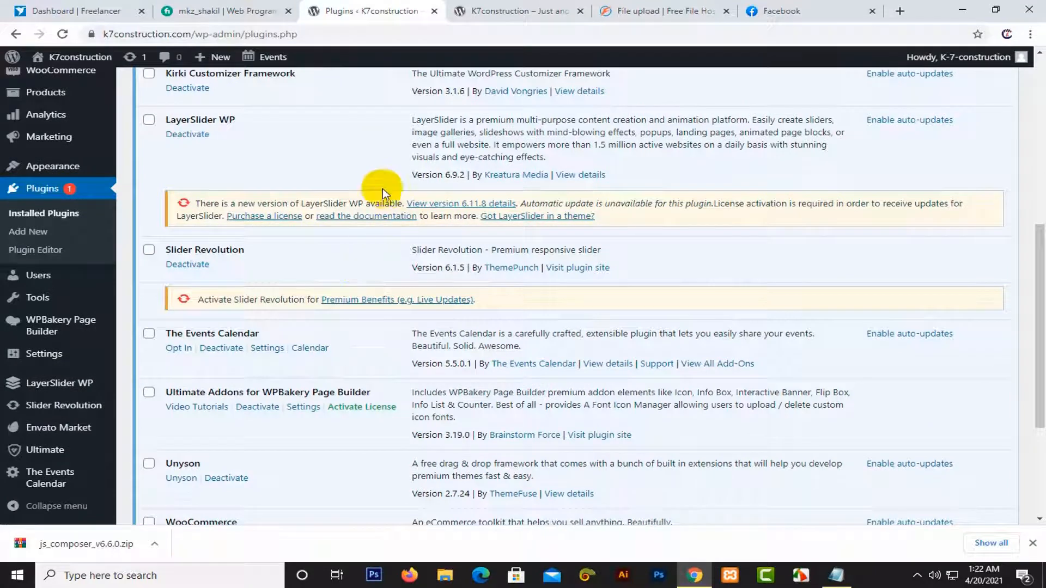
scroll(245, 436, down, 3)
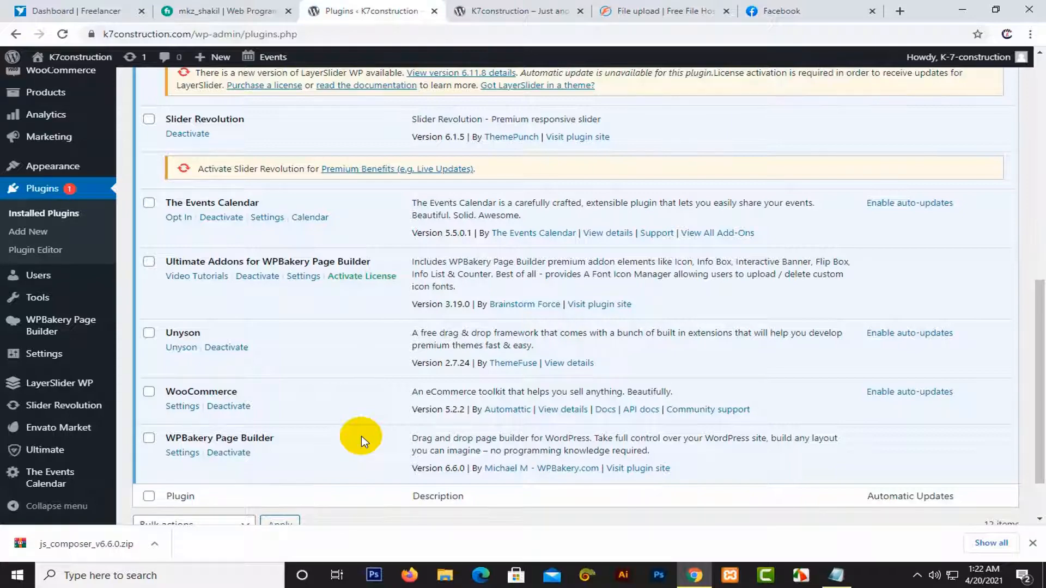
scroll(361, 438, up, 15)
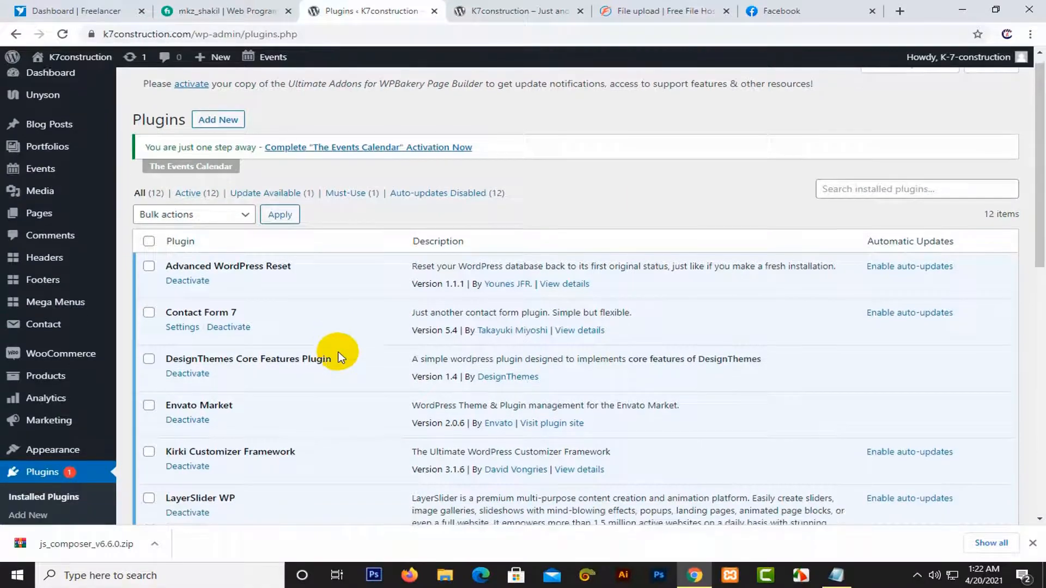
scroll(341, 357, down, 3)
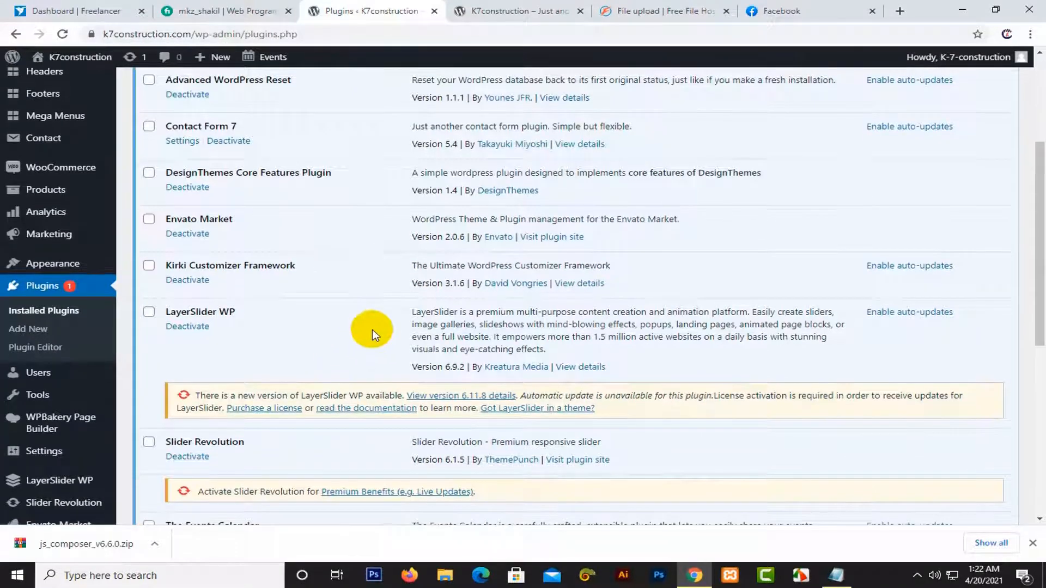
scroll(367, 333, down, 2)
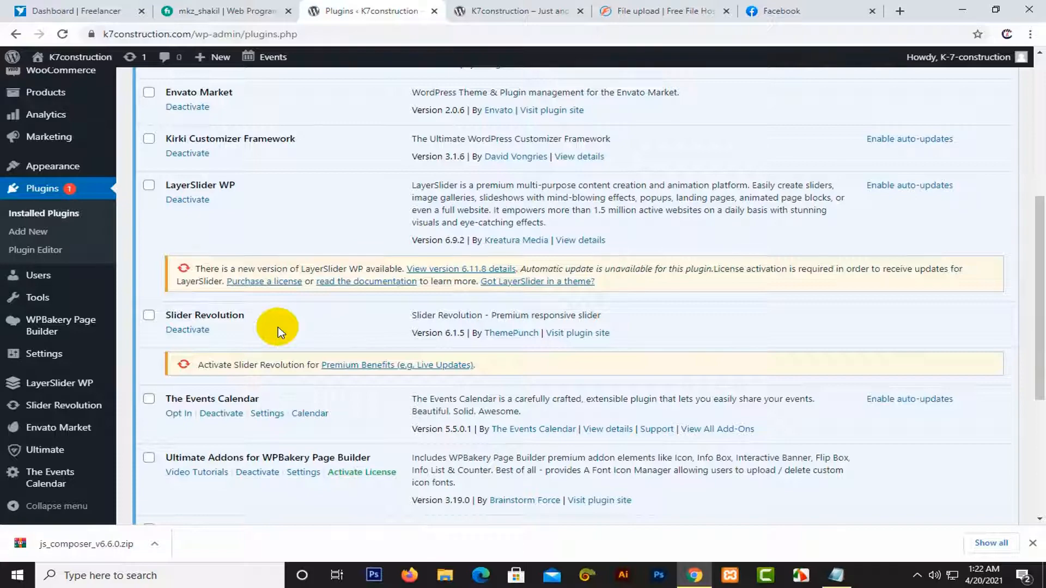
scroll(305, 316, down, 5)
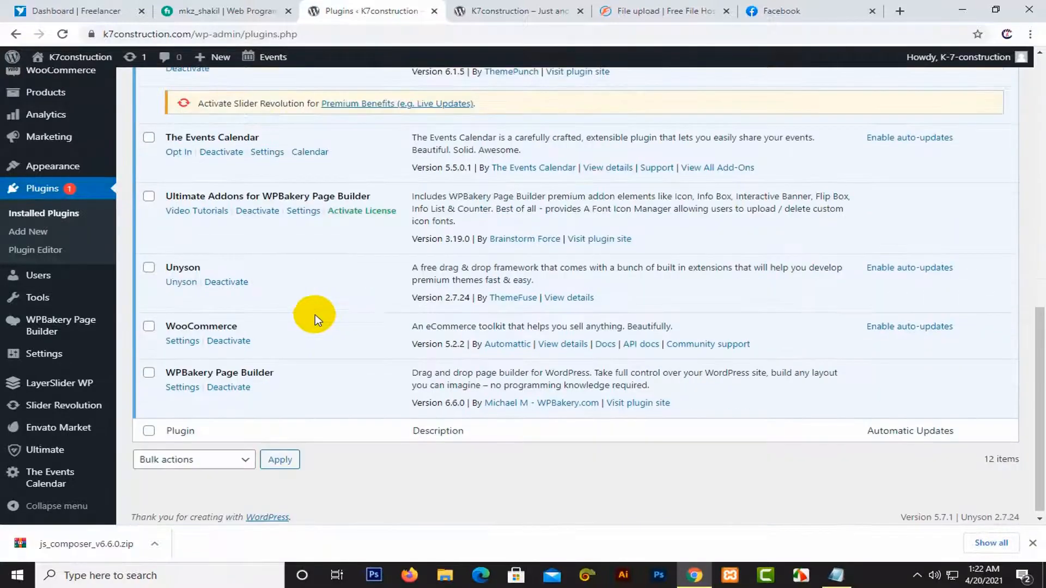
scroll(359, 305, up, 6)
scroll(492, 245, up, 4)
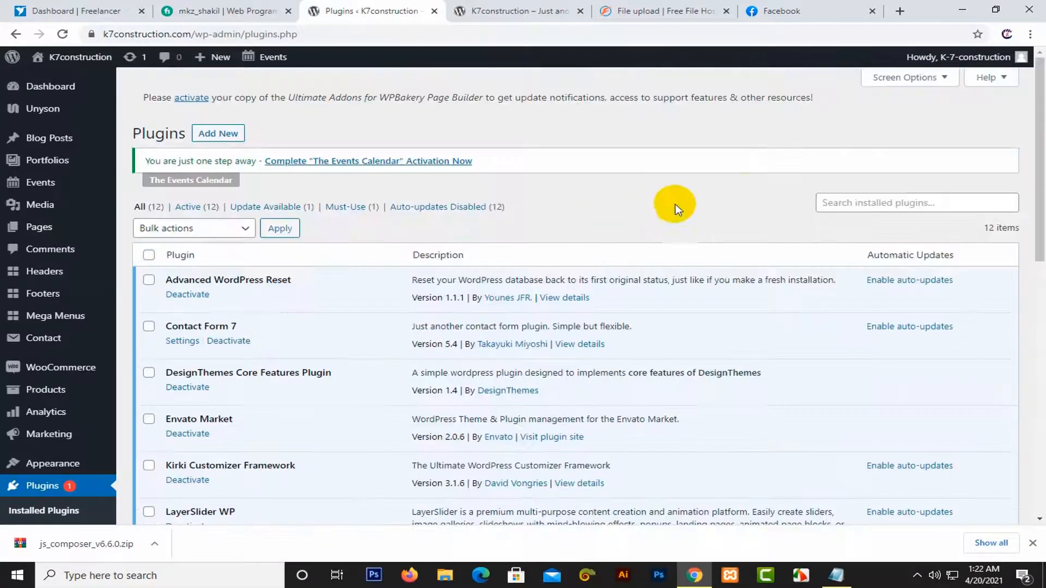
click(952, 10)
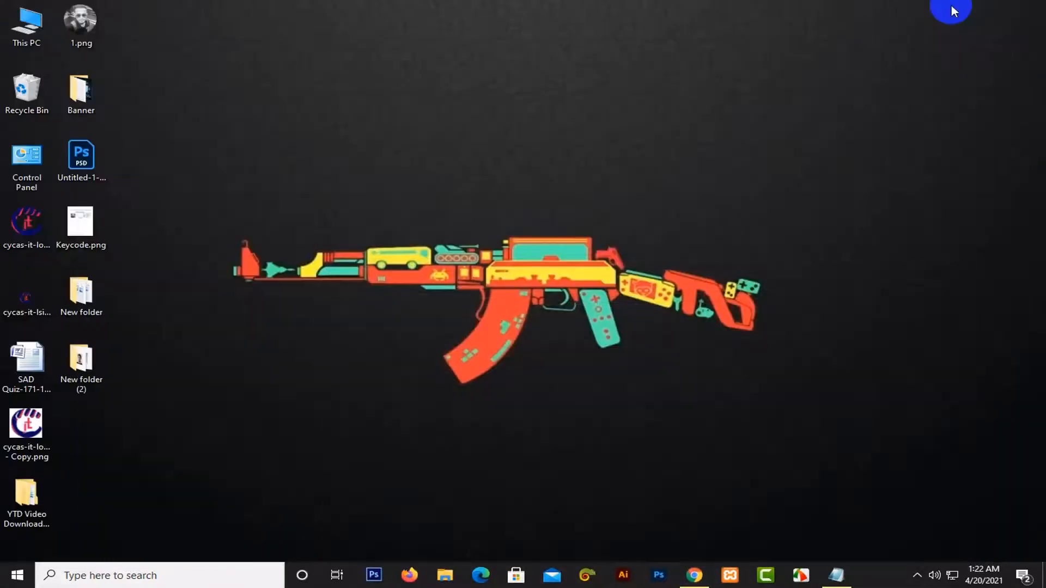